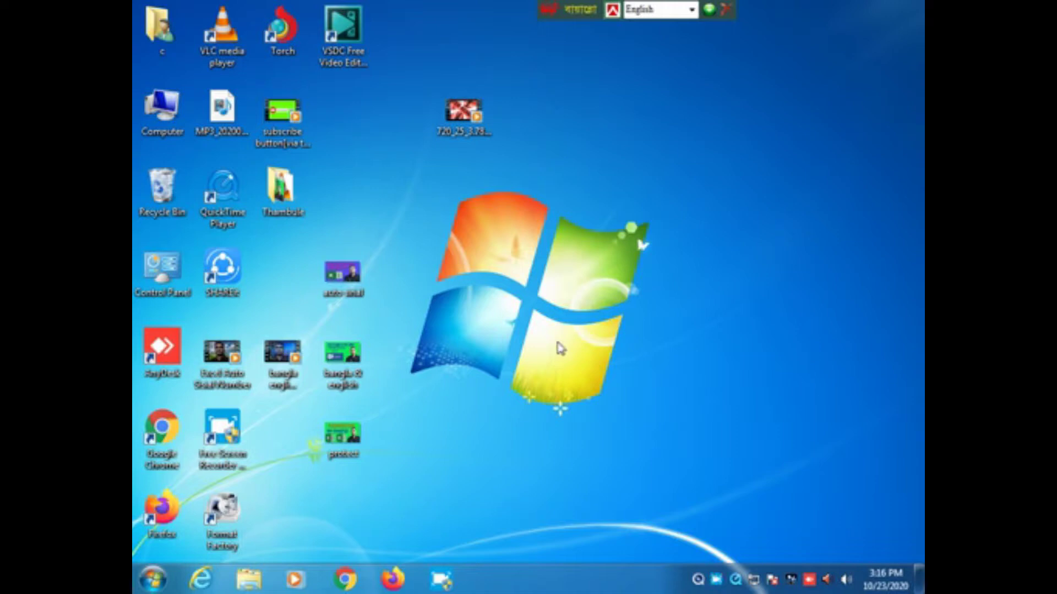
# - Launch Problem Steps Recorder by running the psr command from the Windows Run dialog
pyautogui.click(154, 583)
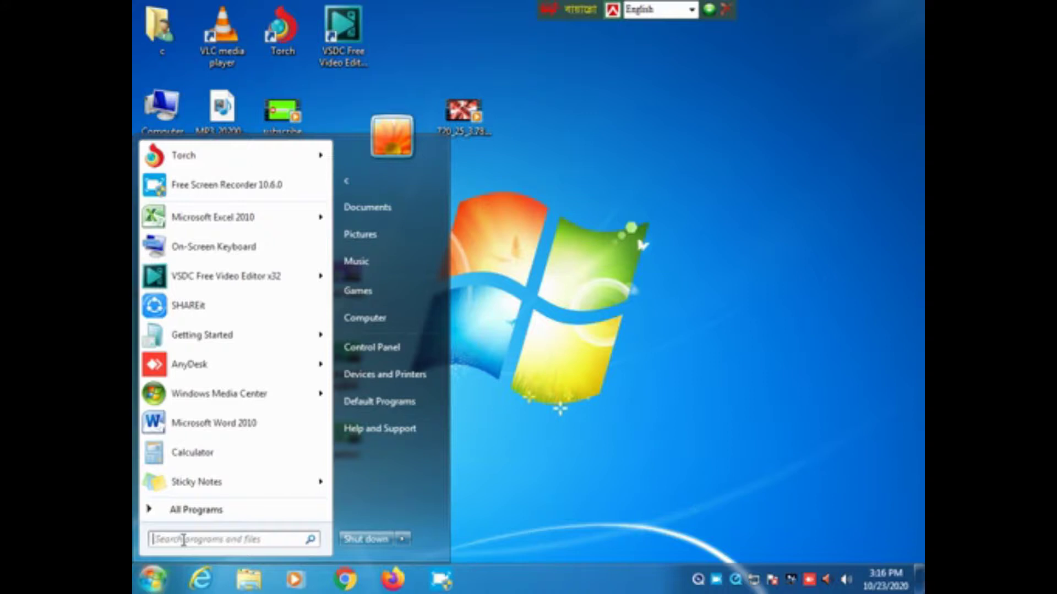
pyautogui.write('run')
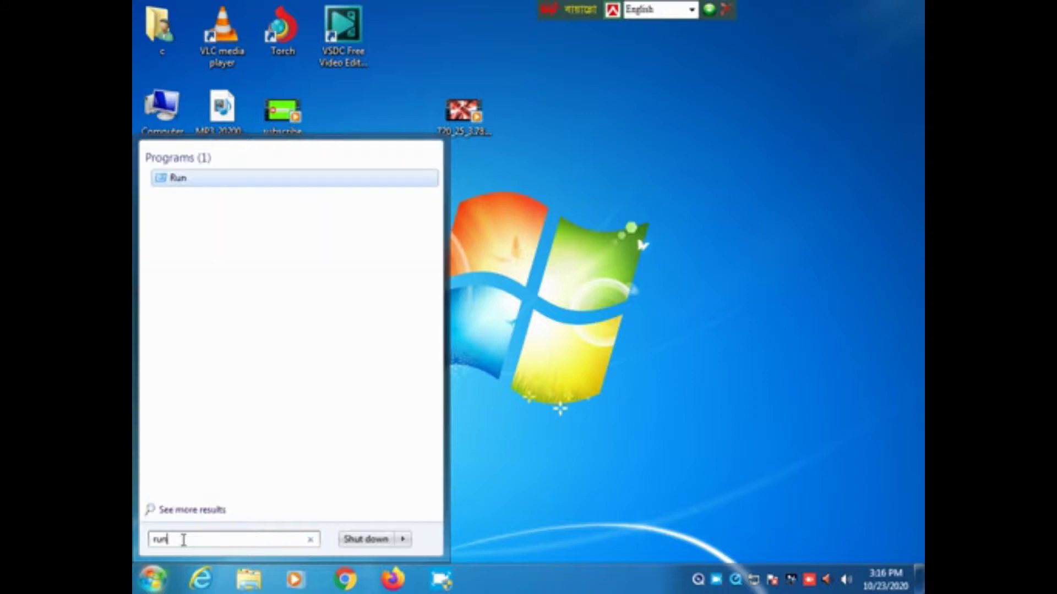
pyautogui.press('Return')
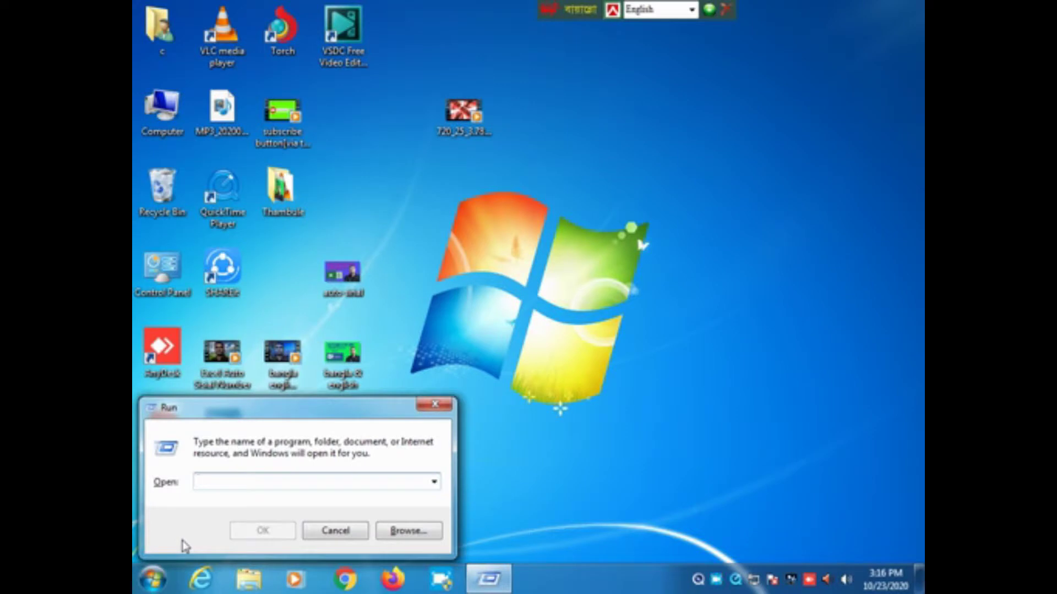
pyautogui.write('ps')
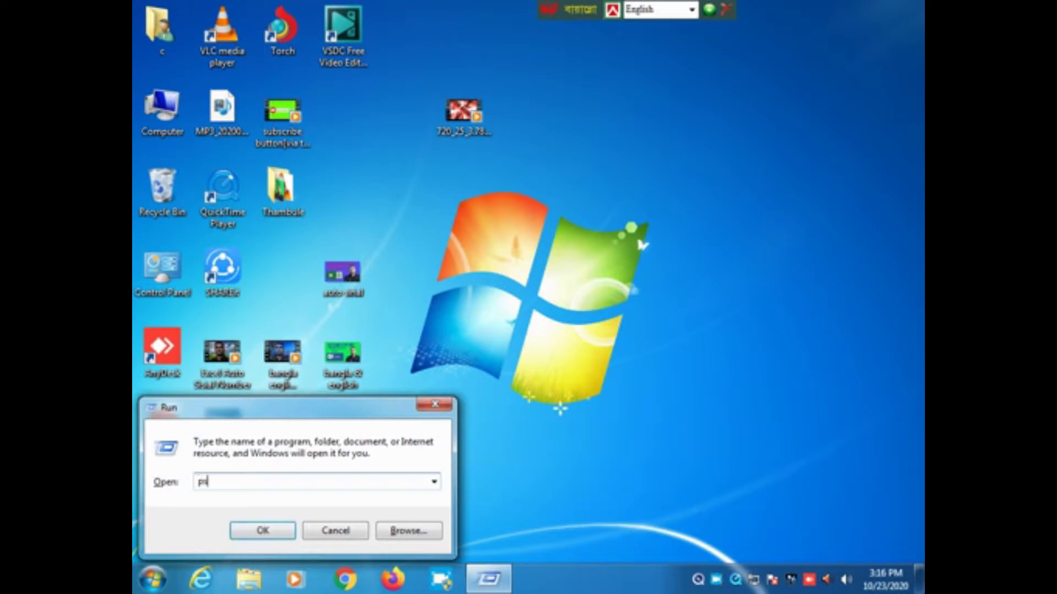
pyautogui.write('r')
pyautogui.click(252, 532)
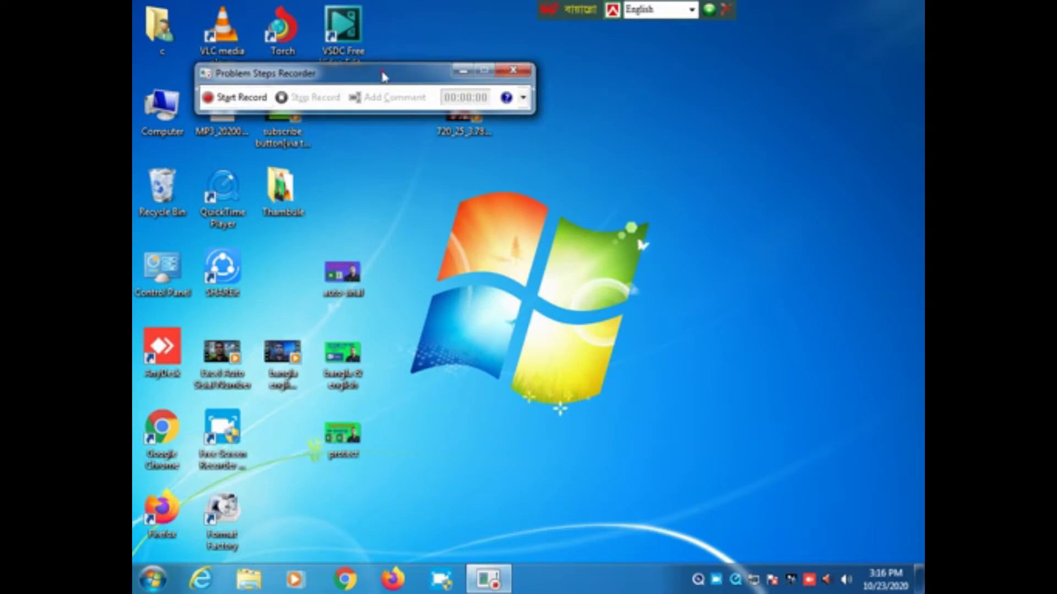
# - Move the Problem Steps Recorder window away from the desktop icons and start recording, acknowledging the administrator warning
pyautogui.moveTo(383, 77); pyautogui.dragTo(574, 114)
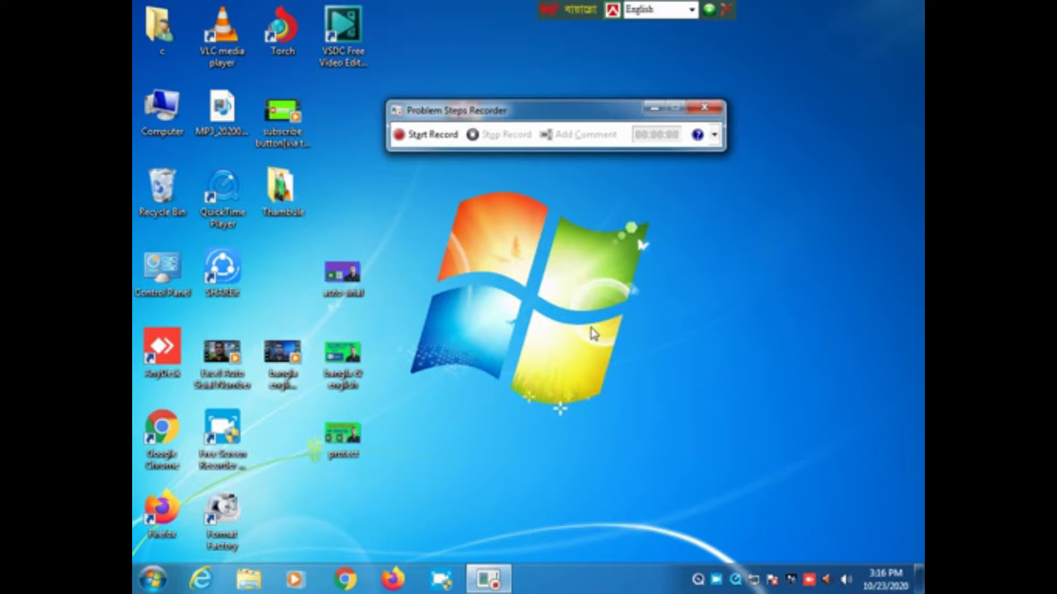
pyautogui.click(400, 135)
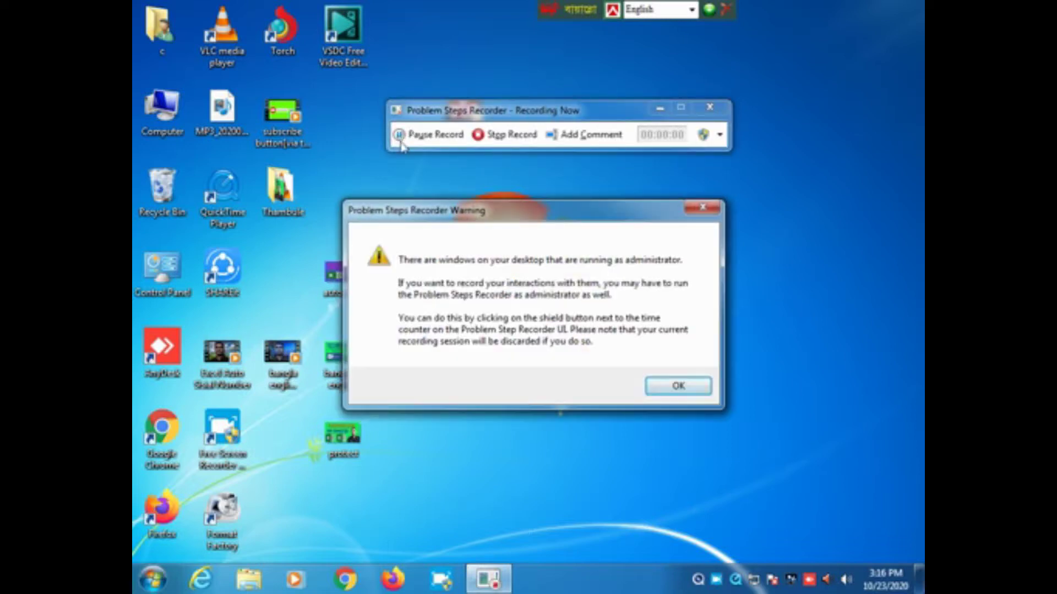
pyautogui.click(677, 387)
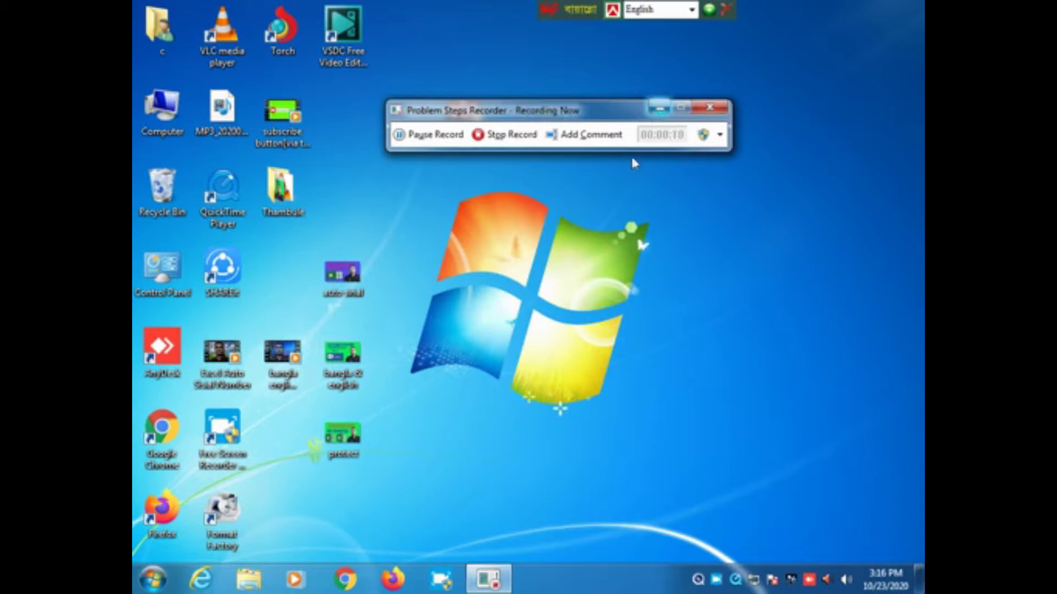
# - Open Microsoft Excel 2010 while recording and maximize its window
pyautogui.click(154, 585)
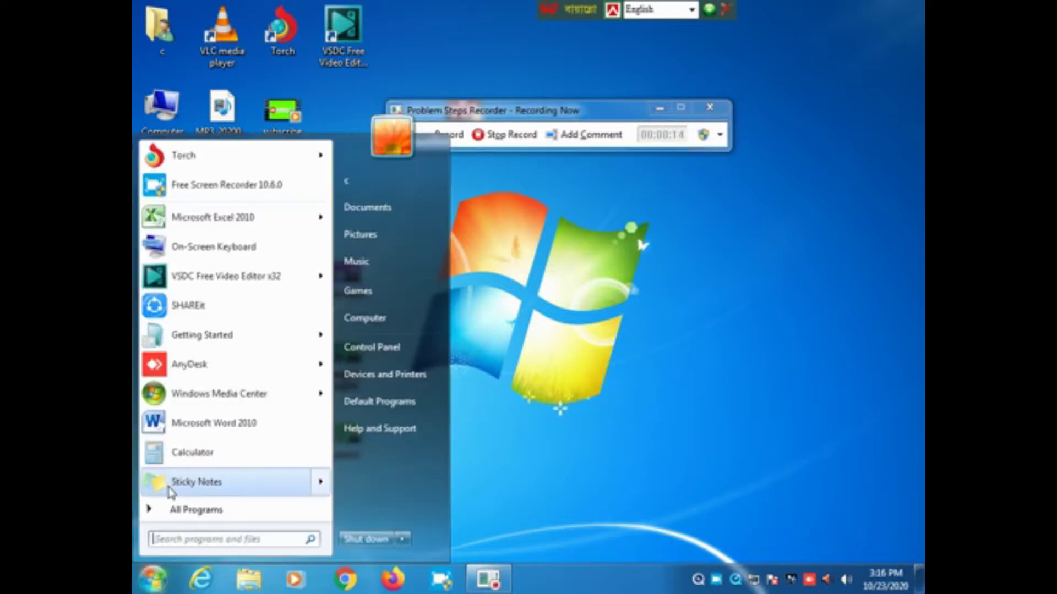
pyautogui.click(198, 227)
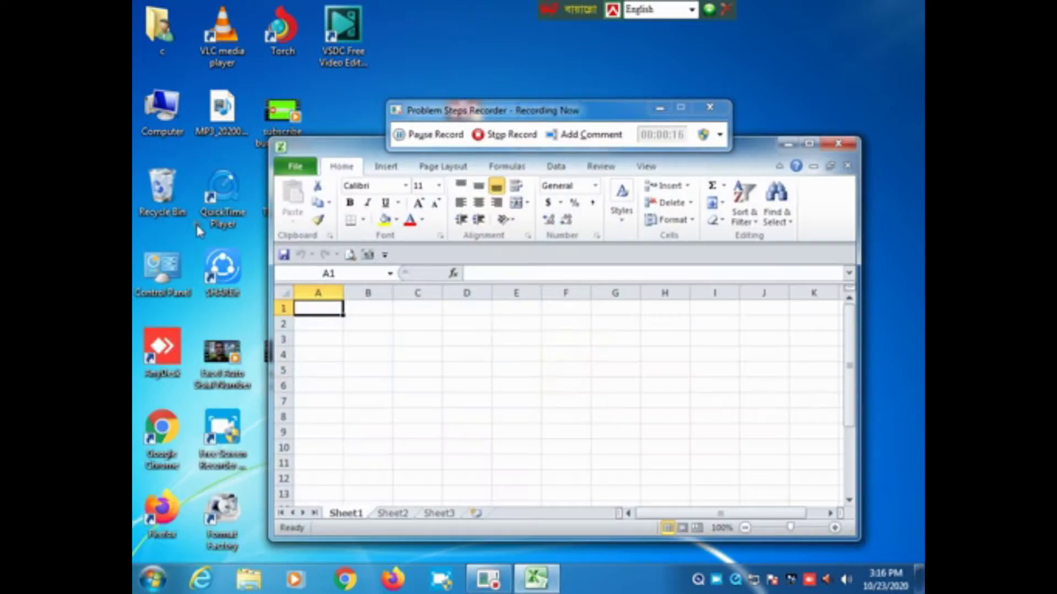
pyautogui.click(808, 144)
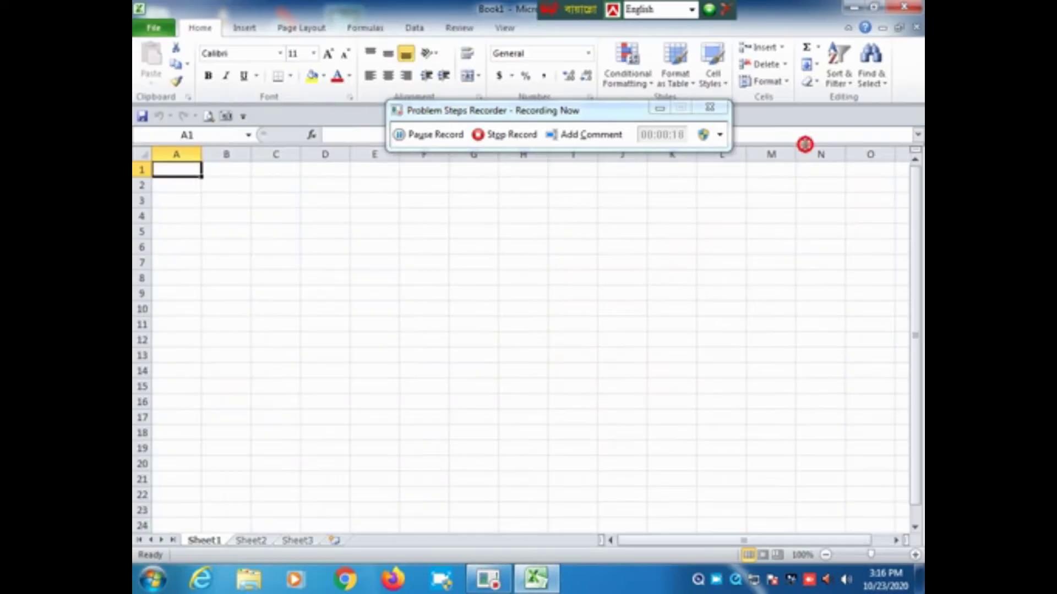
# - Go through Excel's Insert, Page Layout, Formulas, Data and Review commands and return to Home as sample actions for the recorder
pyautogui.click(239, 31)
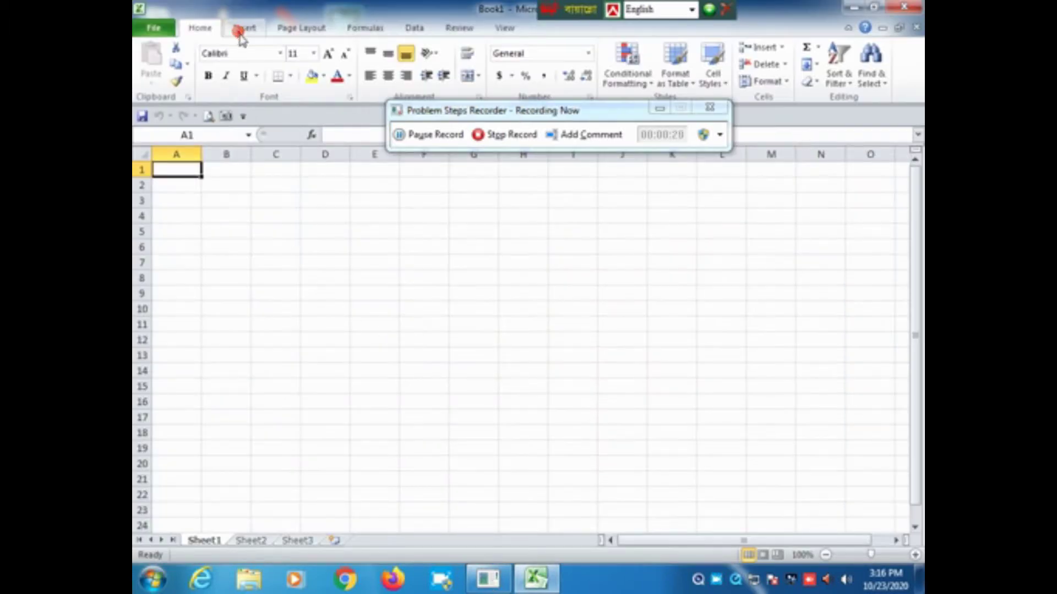
pyautogui.click(305, 29)
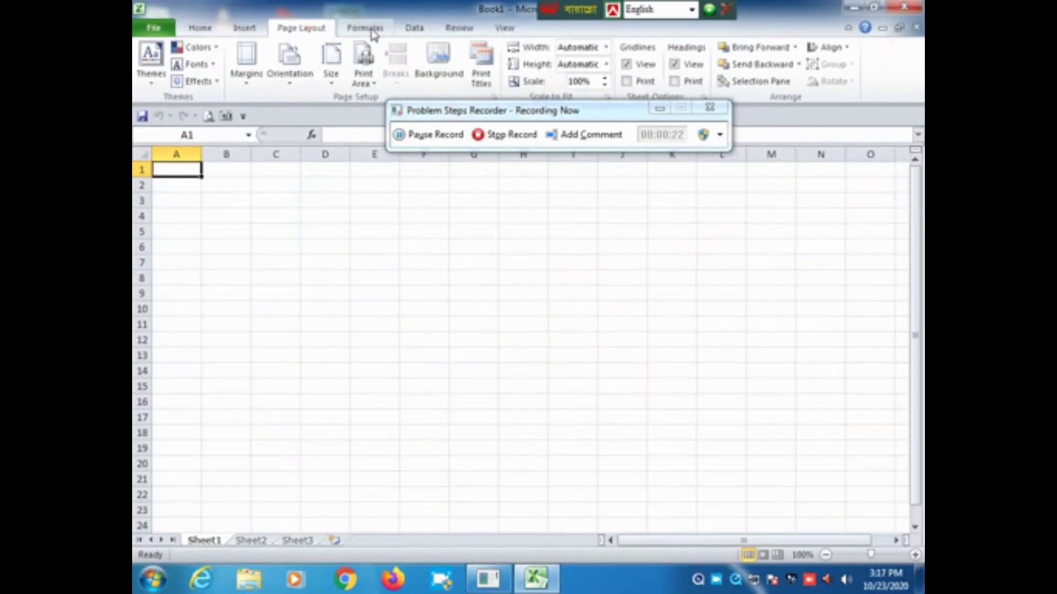
pyautogui.click(366, 29)
pyautogui.click(412, 28)
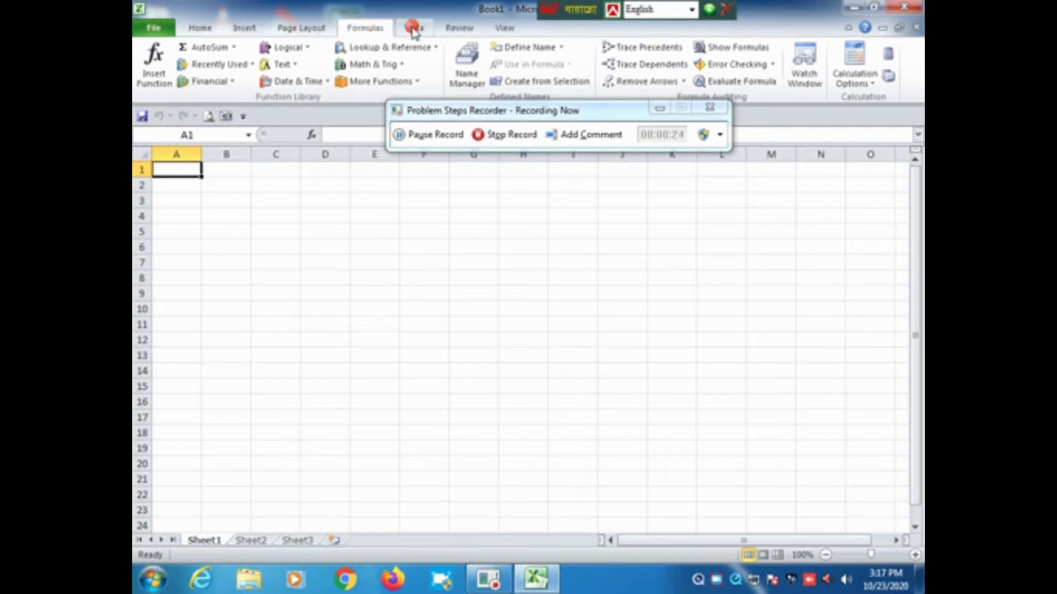
pyautogui.click(448, 31)
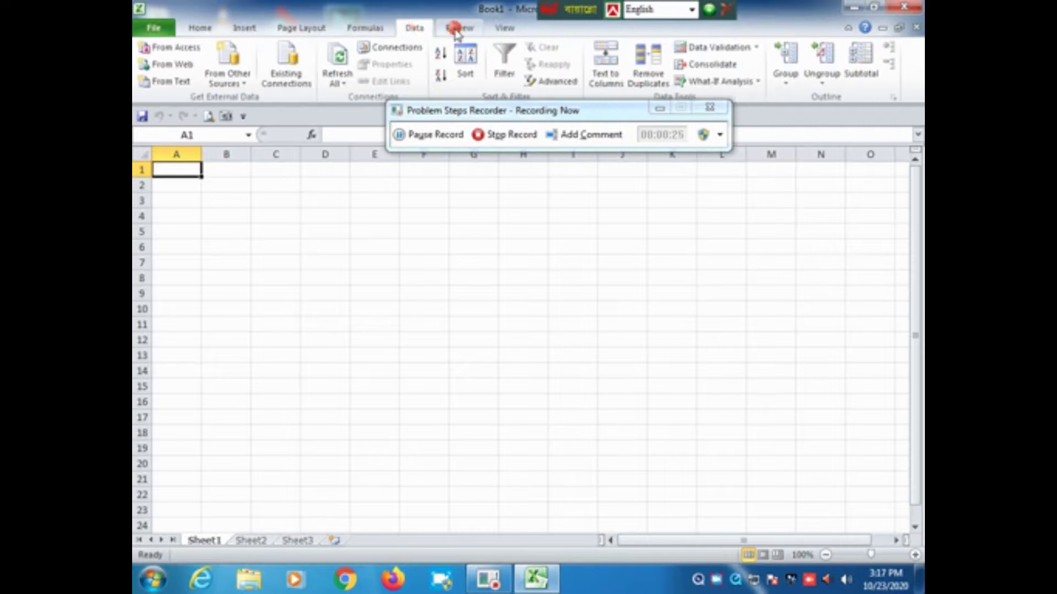
pyautogui.click(246, 33)
pyautogui.click(209, 33)
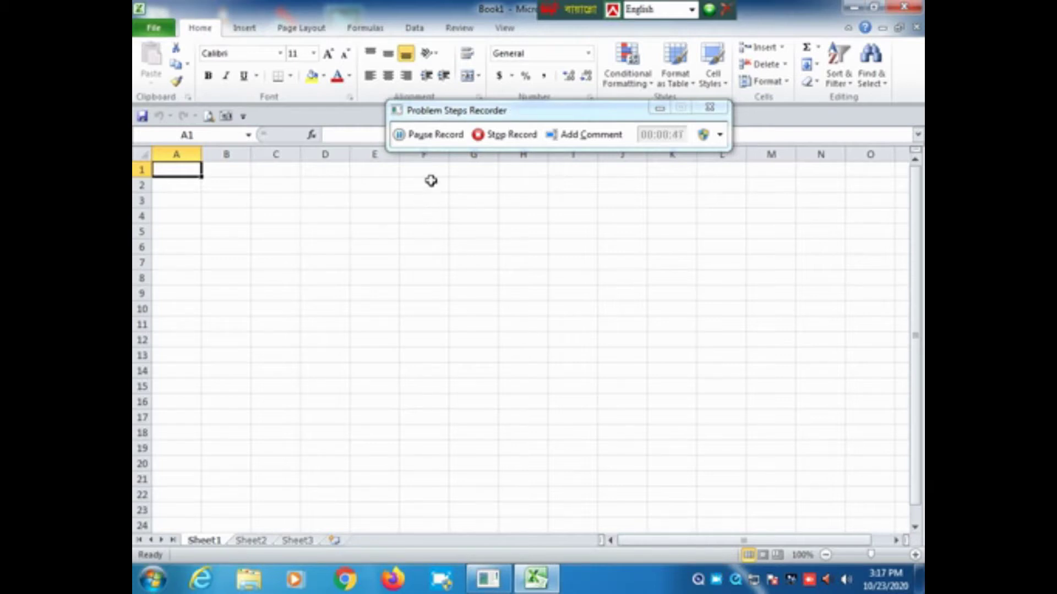
# - Stop the recording and save it to the Desktop as a ZIP file named akter
pyautogui.click(479, 137)
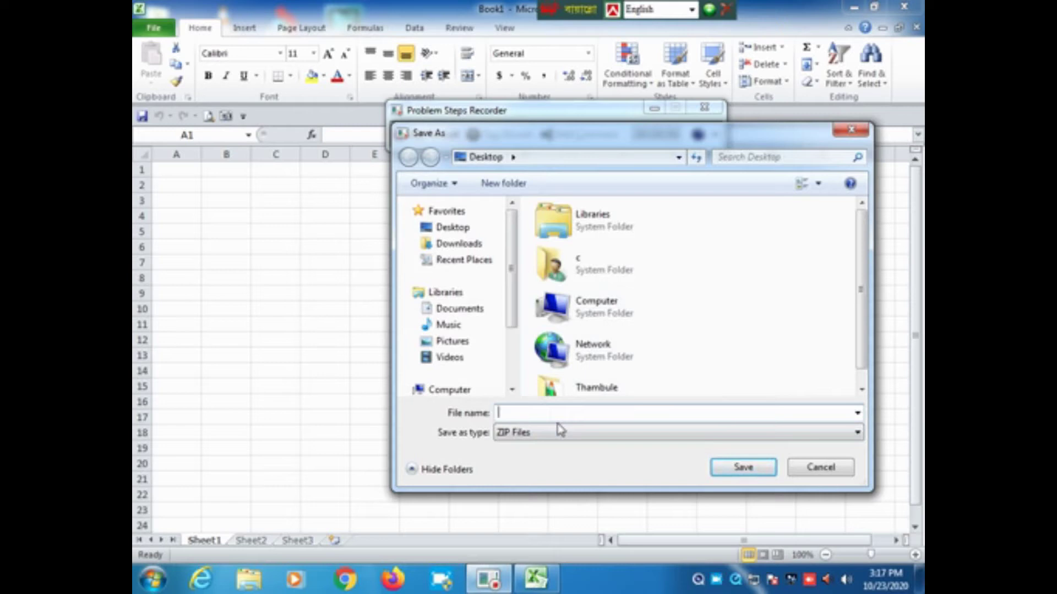
pyautogui.write('akter')
pyautogui.click(752, 474)
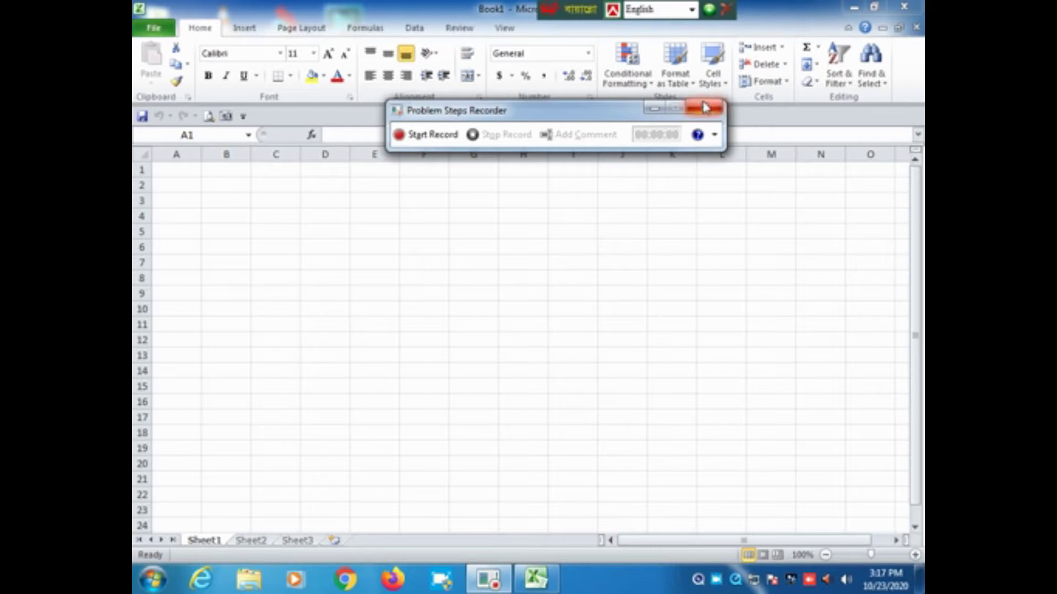
# - Minimize the recorder and Excel windows and extract the akter archive directly onto the desktop
pyautogui.click(654, 109)
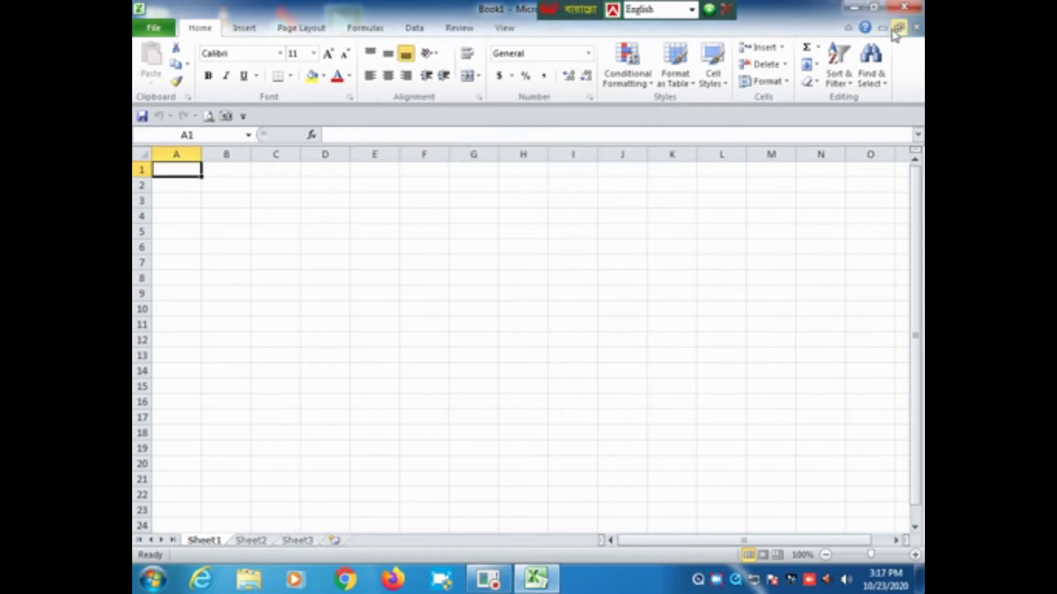
pyautogui.click(853, 7)
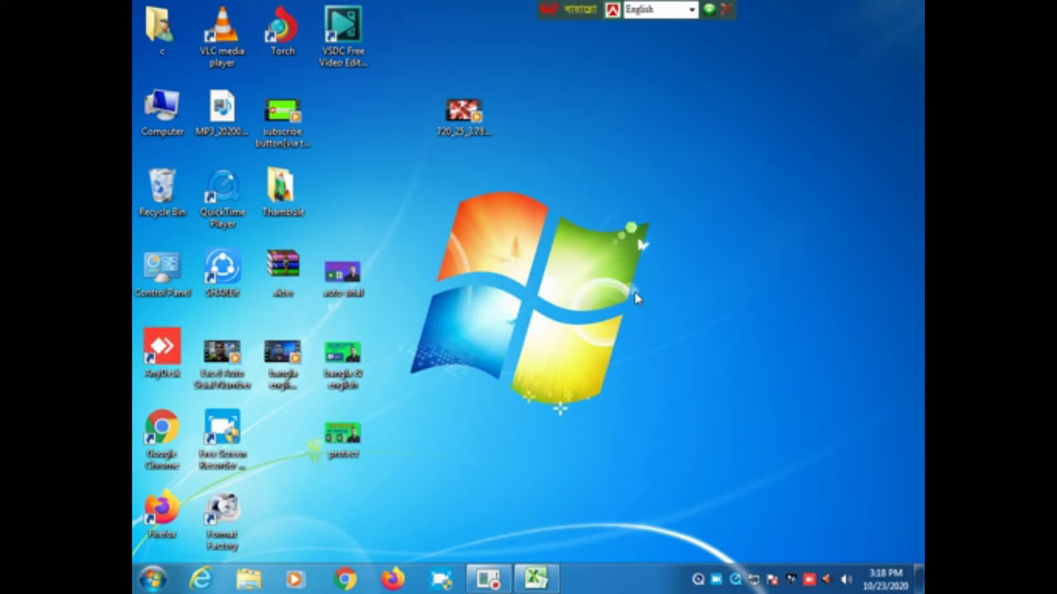
pyautogui.rightClick(289, 272)
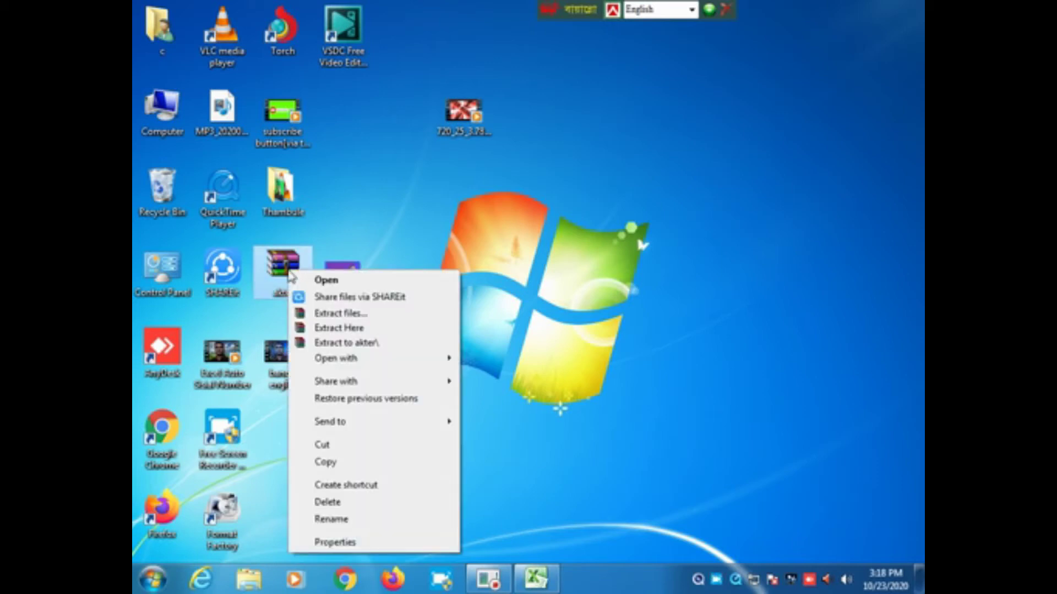
pyautogui.click(361, 329)
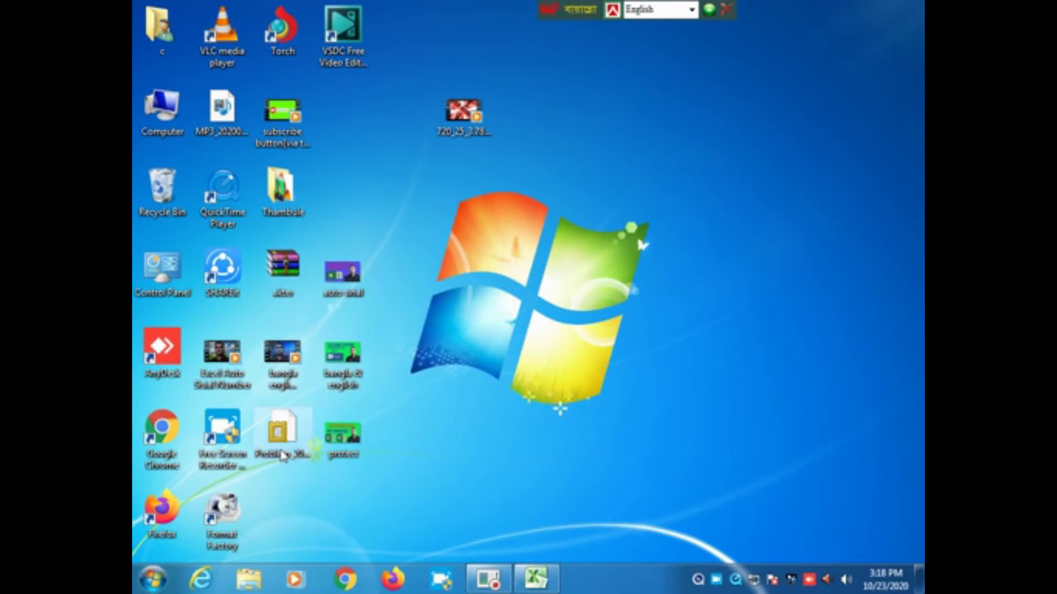
# - Open the extracted Problem_20201023_1517 report and examine the recorded steps with their descriptions and screenshots
pyautogui.click(280, 441)
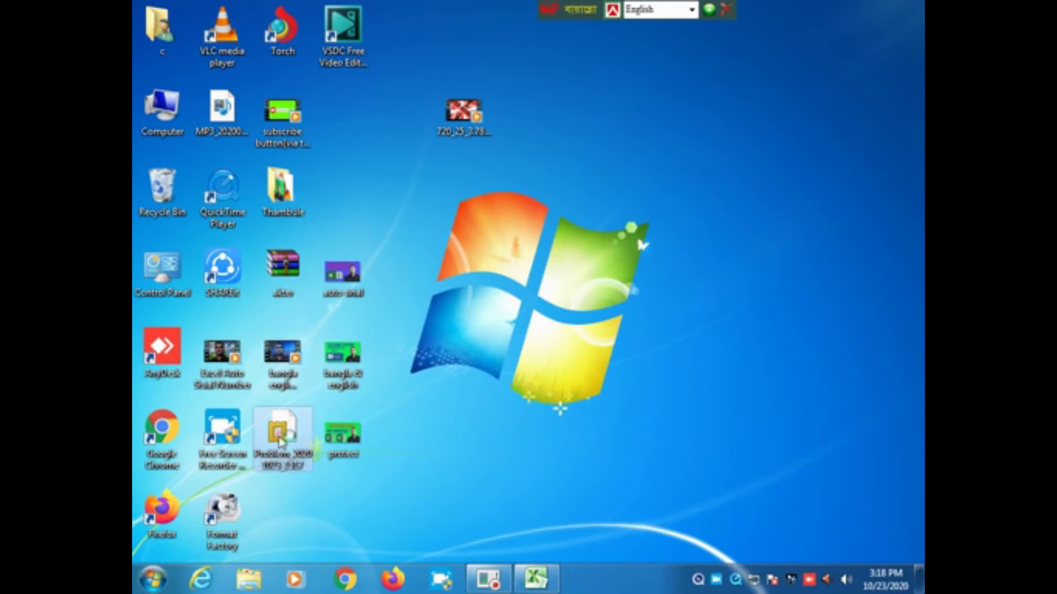
pyautogui.doubleClick(280, 441)
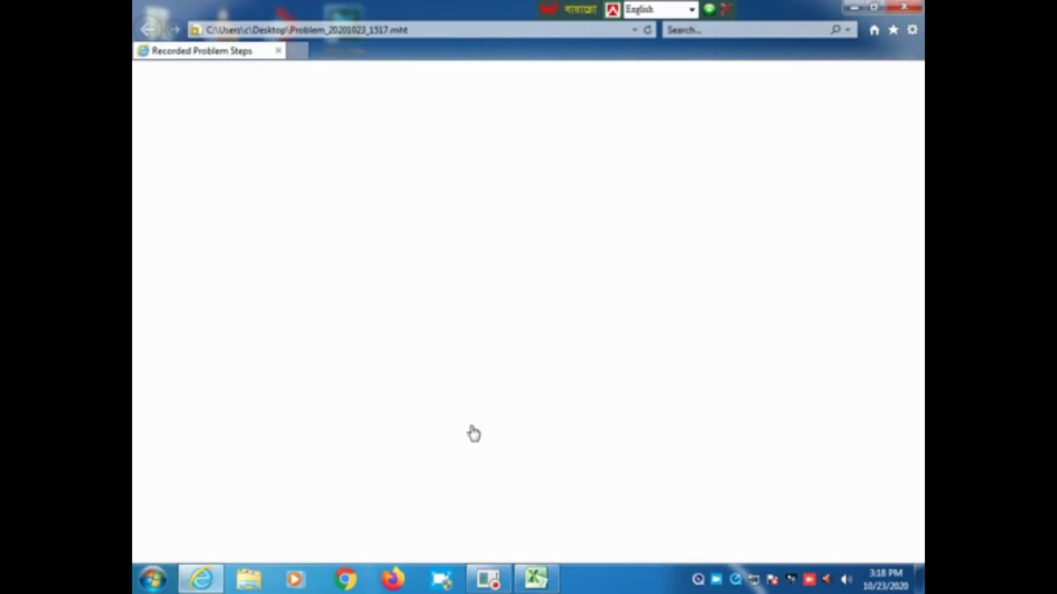
pyautogui.scroll(-3, 471, 429)
pyautogui.scroll(-8, 512, 461)
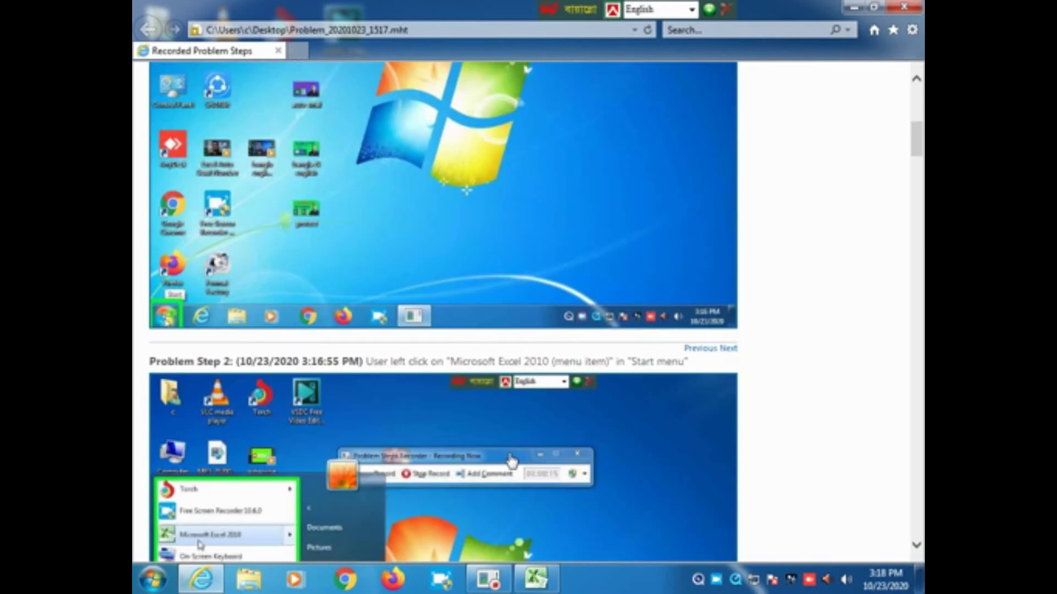
pyautogui.scroll(-8, 512, 461)
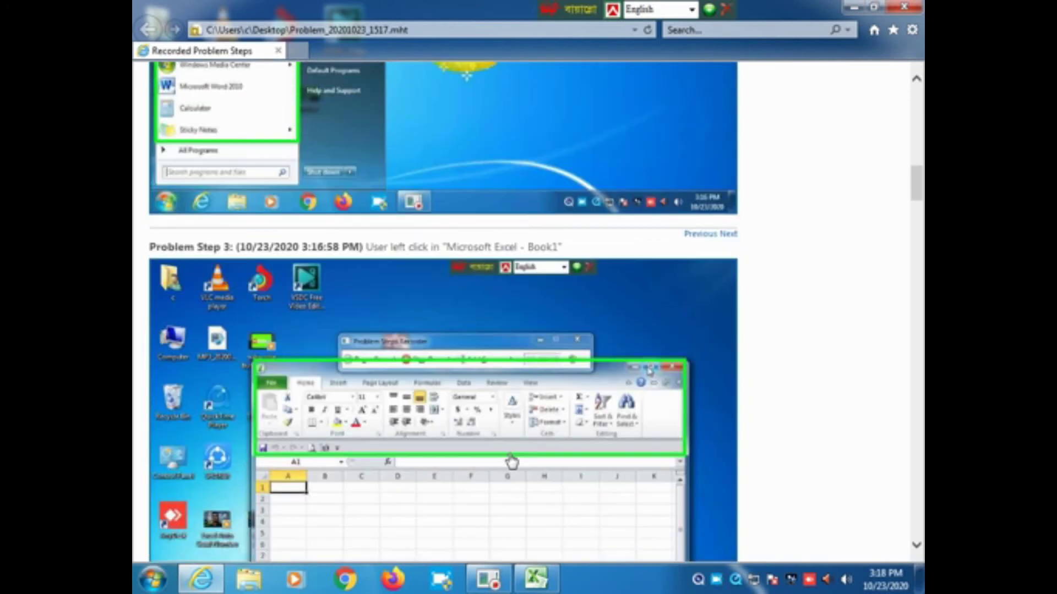
pyautogui.scroll(-8, 512, 461)
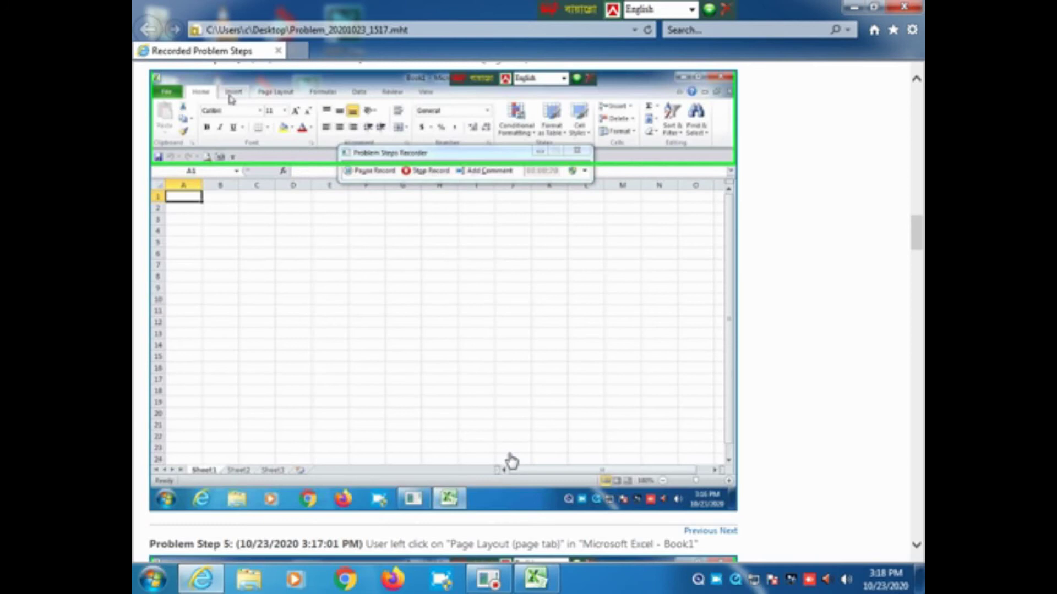
pyautogui.scroll(8, 500, 427)
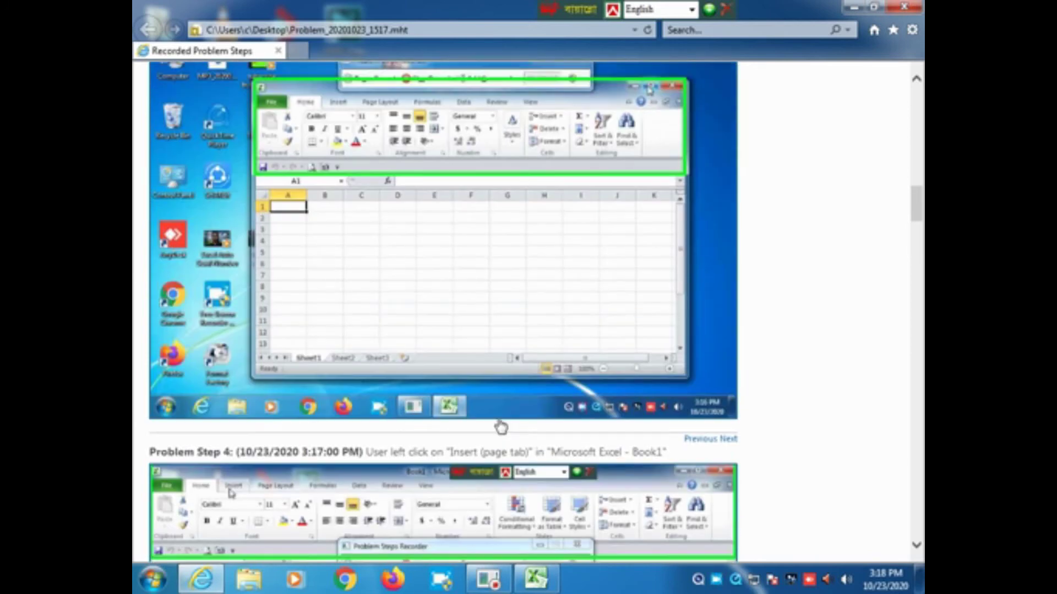
pyautogui.scroll(12, 501, 427)
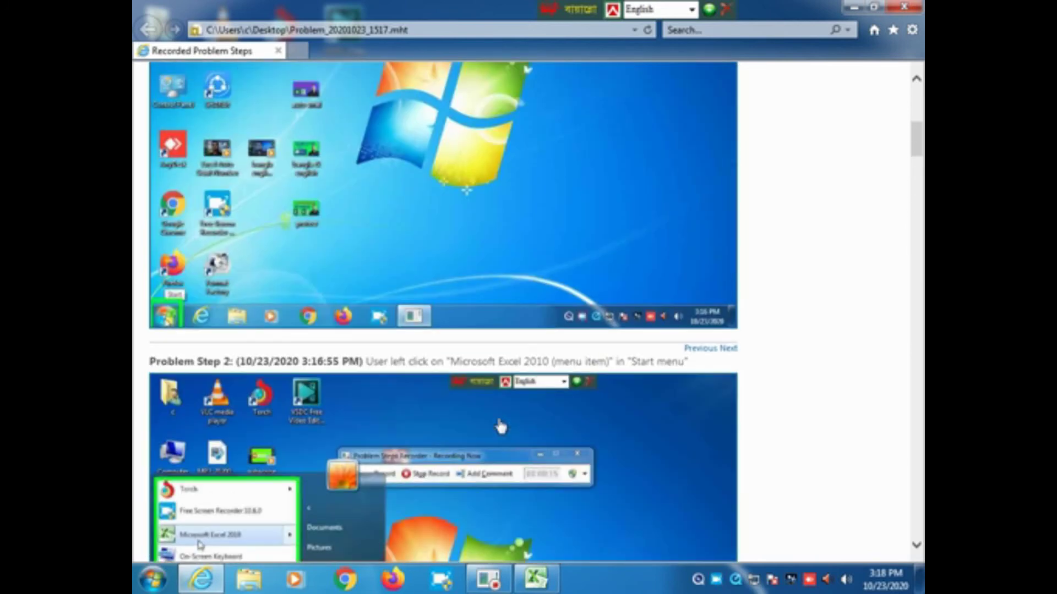
pyautogui.scroll(4, 500, 427)
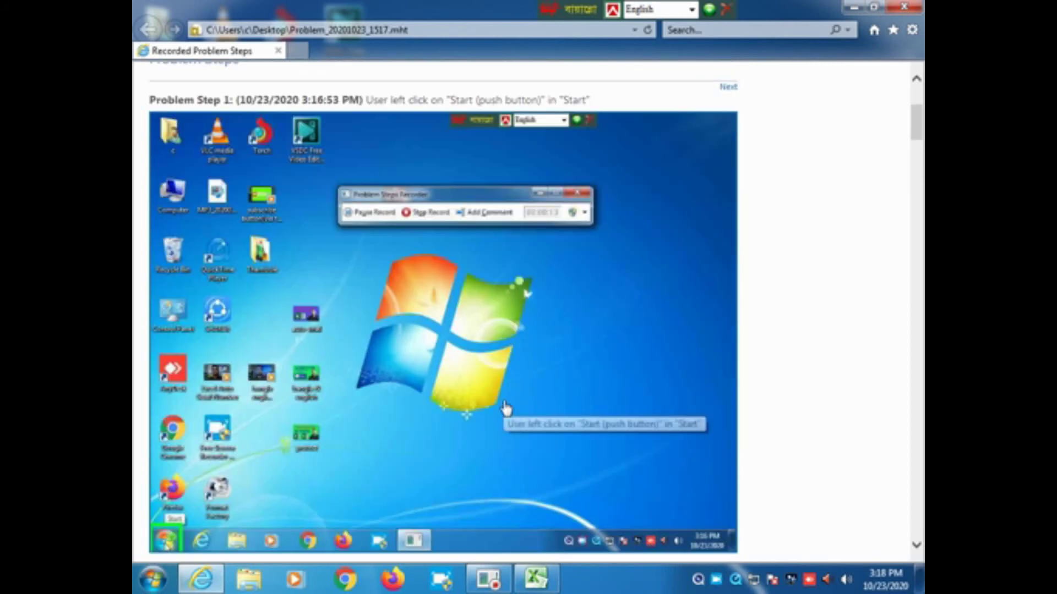